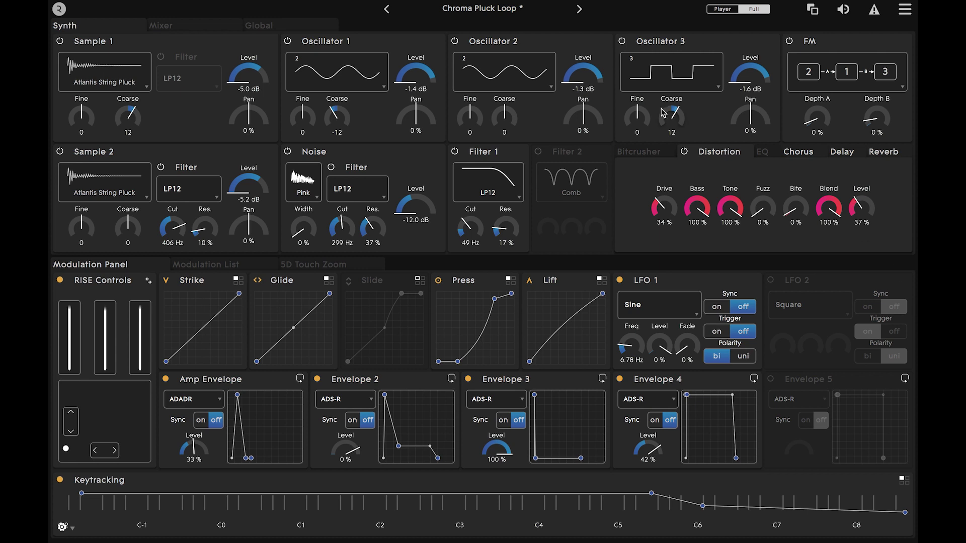
Step: Open the Preset Browser from the 'Chroma Pluck Loop' preset title
{"action": "left_click", "coordinate": [512, 9]}
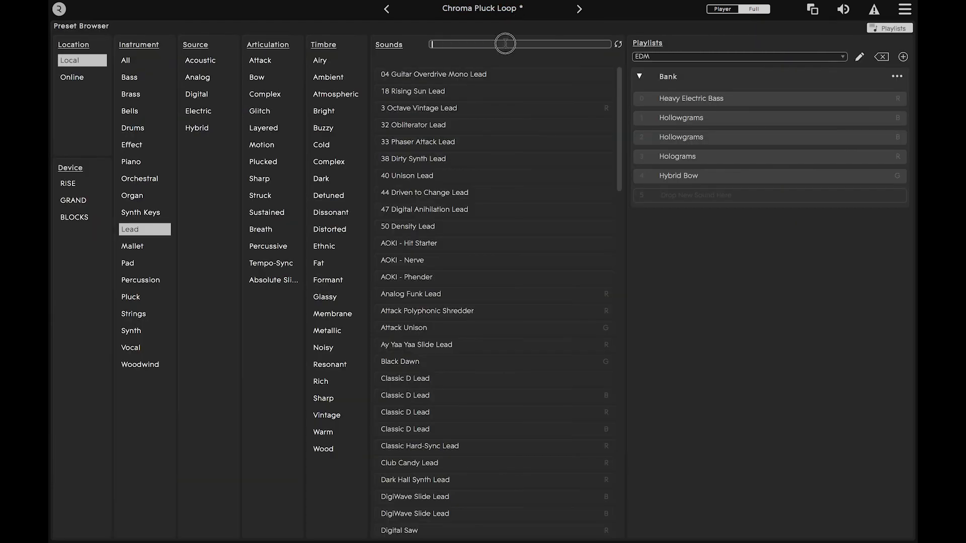
Step: Search the sounds for 'SW' and load the Sweet Child Guitar Lead preset
{"action": "left_click", "coordinate": [505, 43]}
{"action": "type", "text": "SWEE"}
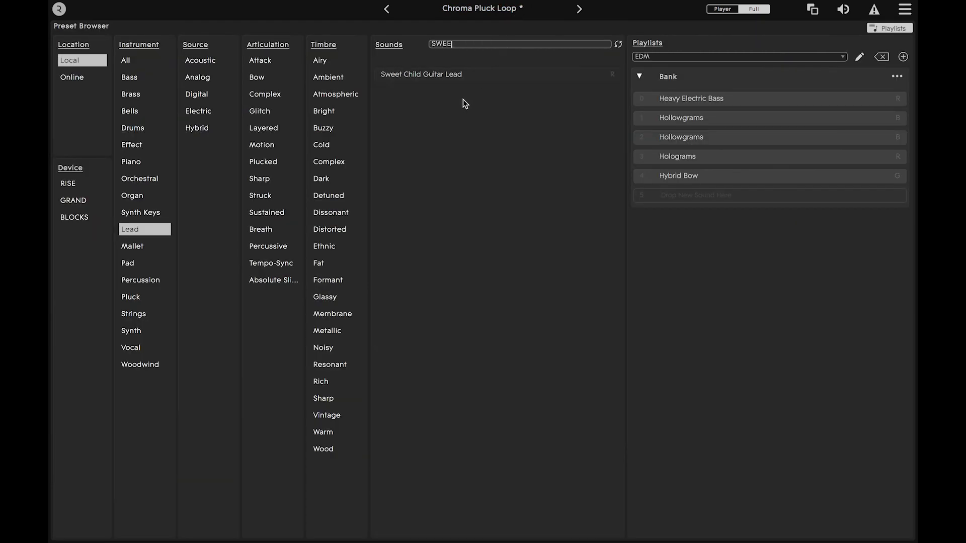
{"action": "double_click", "coordinate": [464, 77]}
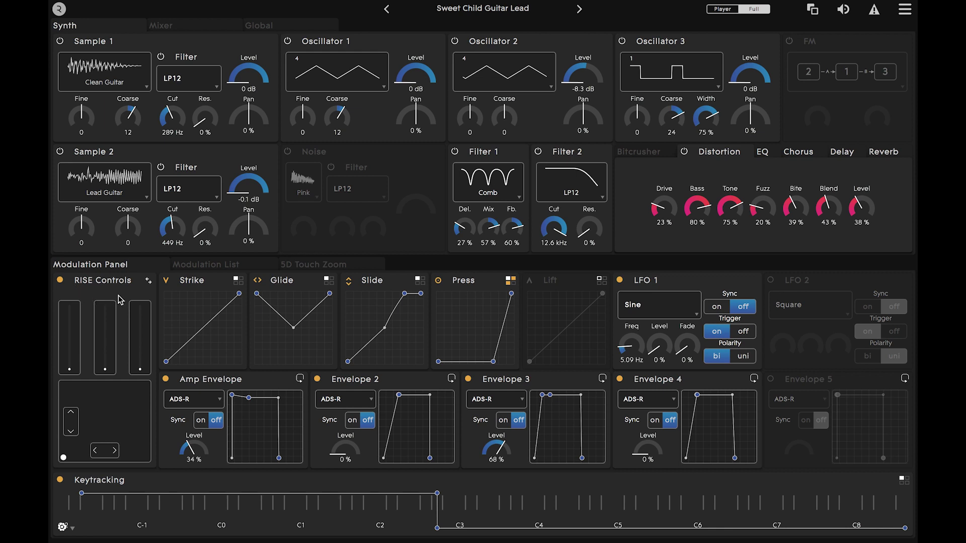
{"action": "left_click", "coordinate": [79, 326]}
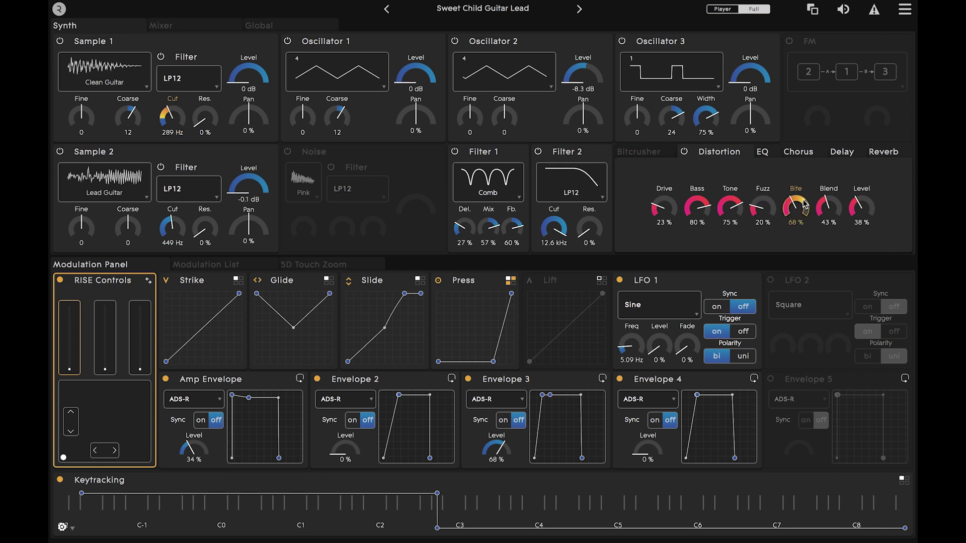
Step: Trace RISE faders 1–3 on the Chorus and Reverb tabs, and set Sample 2 level to 0 dB
{"action": "left_click", "coordinate": [812, 152]}
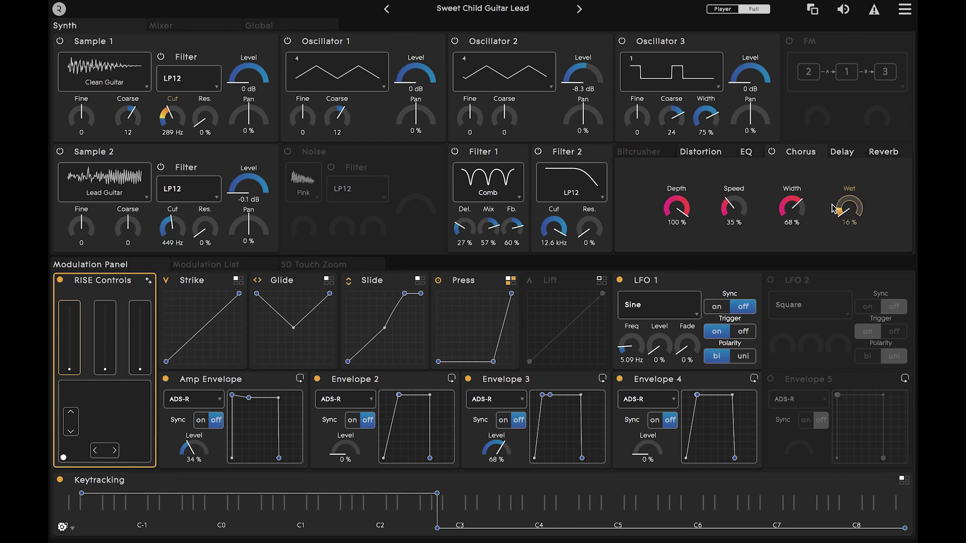
{"action": "left_click", "coordinate": [883, 152]}
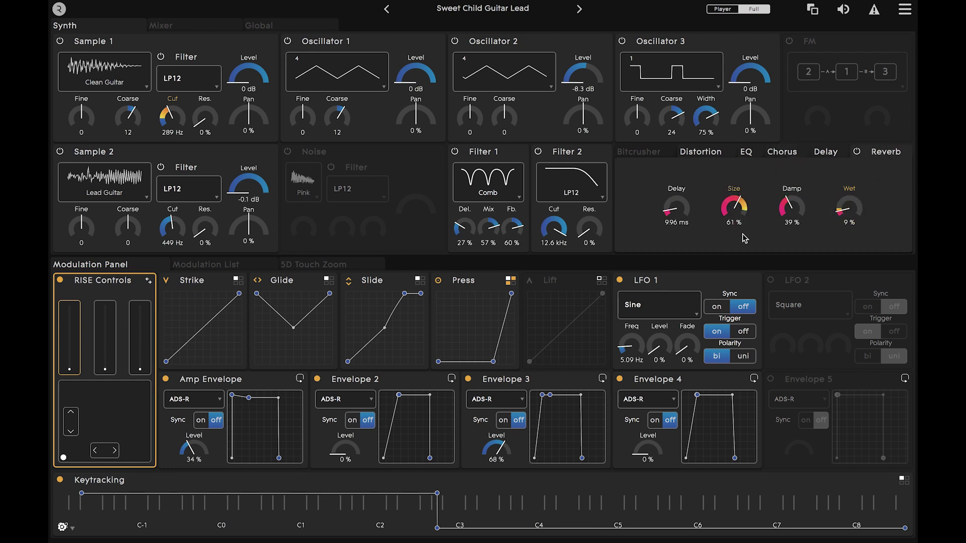
{"action": "left_click", "coordinate": [110, 340]}
{"action": "left_click", "coordinate": [786, 157]}
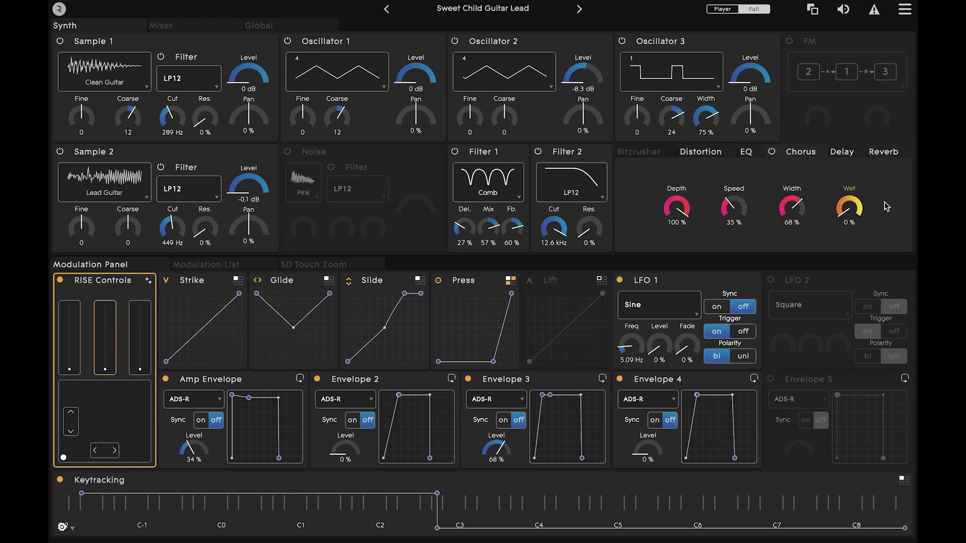
{"action": "left_click", "coordinate": [146, 348]}
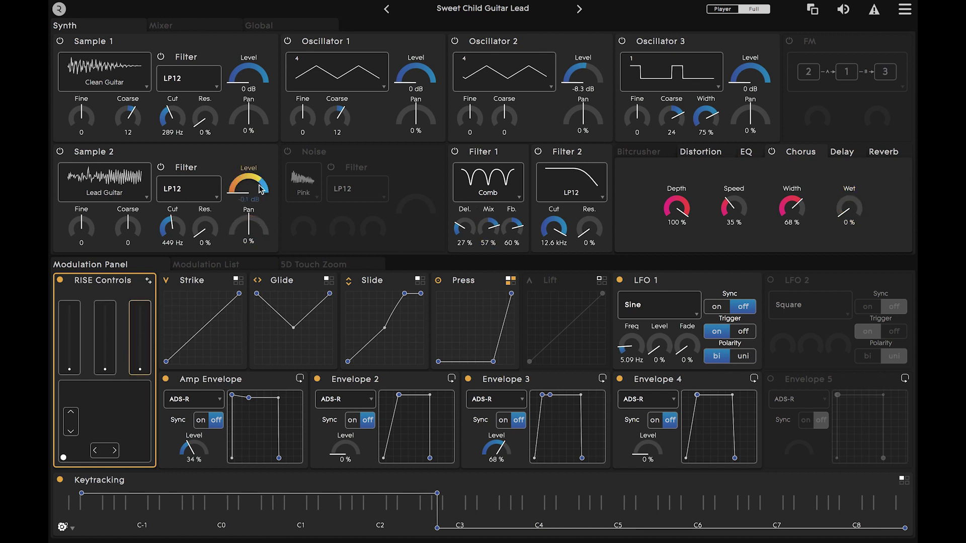
{"action": "left_click_drag", "start_coordinate": [265, 187], "coordinate": [268, 195]}
{"action": "scroll", "coordinate": [264, 187], "scroll_direction": "down", "scroll_amount": 1}
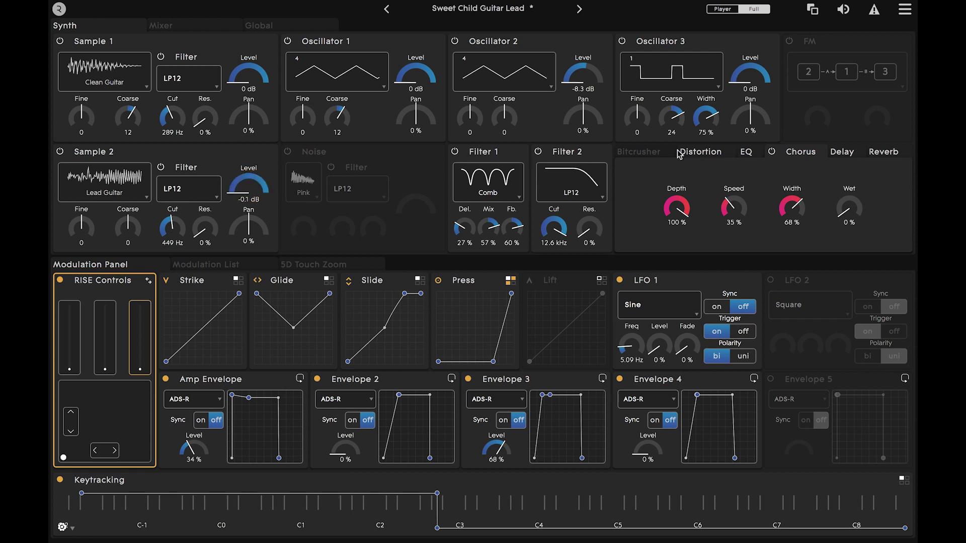
Step: Assign reverb wet to RISE fader 3, keeping reverb wet at its 9% base value
{"action": "left_click", "coordinate": [887, 155]}
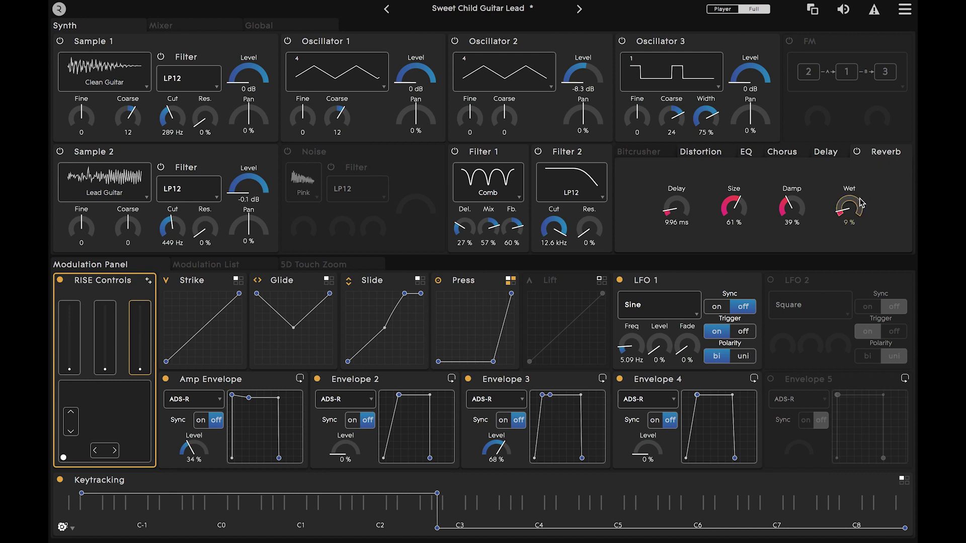
{"action": "left_click_drag", "start_coordinate": [857, 209], "coordinate": [860, 158]}
{"action": "key", "text": "ctrl+z"}
Step: Map one XY pad axis to the chorus wet mix
{"action": "left_click", "coordinate": [71, 430]}
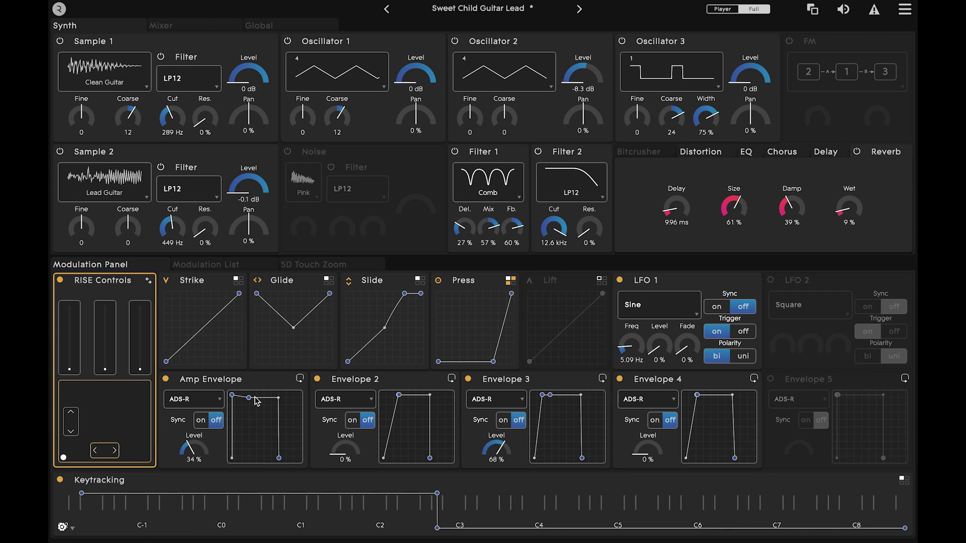
{"action": "left_click", "coordinate": [784, 152]}
{"action": "left_click_drag", "start_coordinate": [856, 201], "coordinate": [853, 146]}
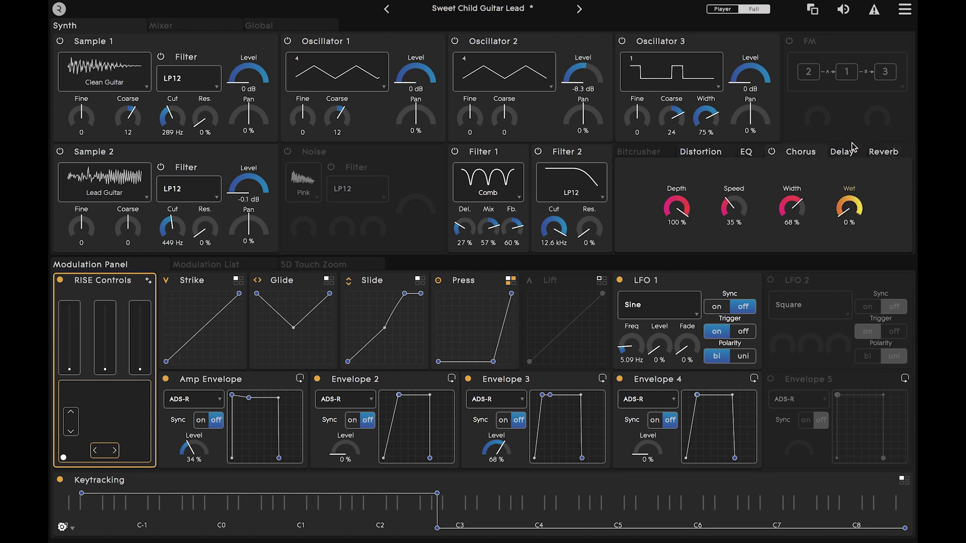
Step: Map the other XY pad axis to distortion level, which sits at 38%
{"action": "left_click", "coordinate": [76, 422]}
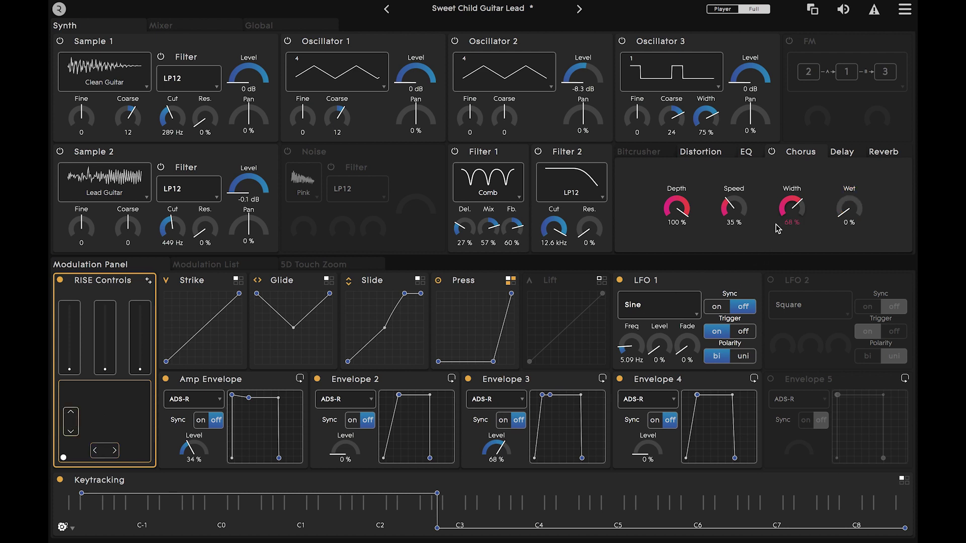
{"action": "left_click", "coordinate": [727, 152]}
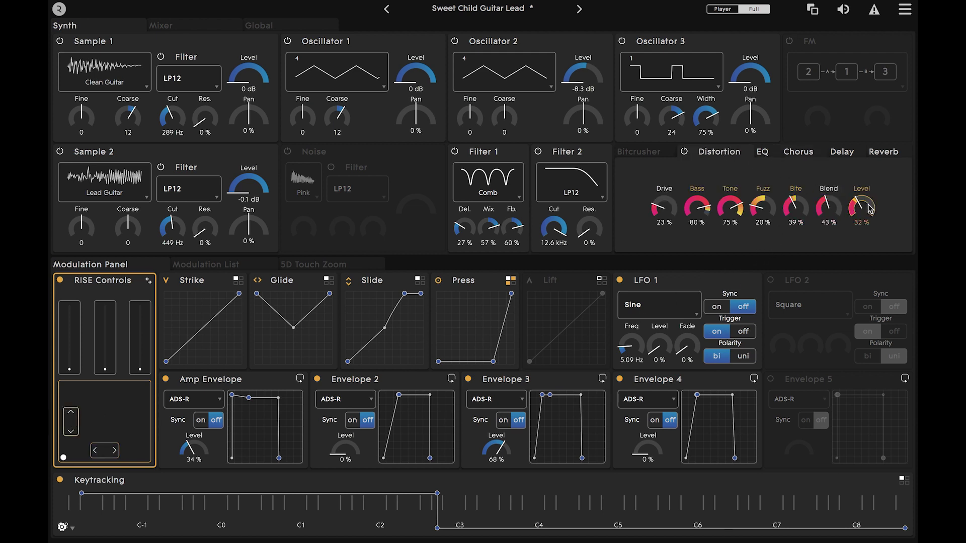
{"action": "left_click_drag", "start_coordinate": [869, 209], "coordinate": [866, 173]}
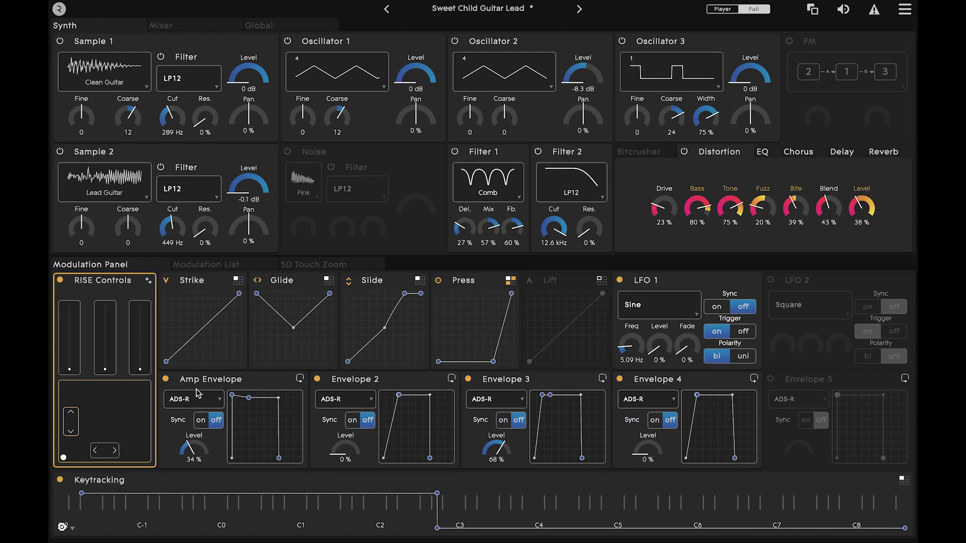